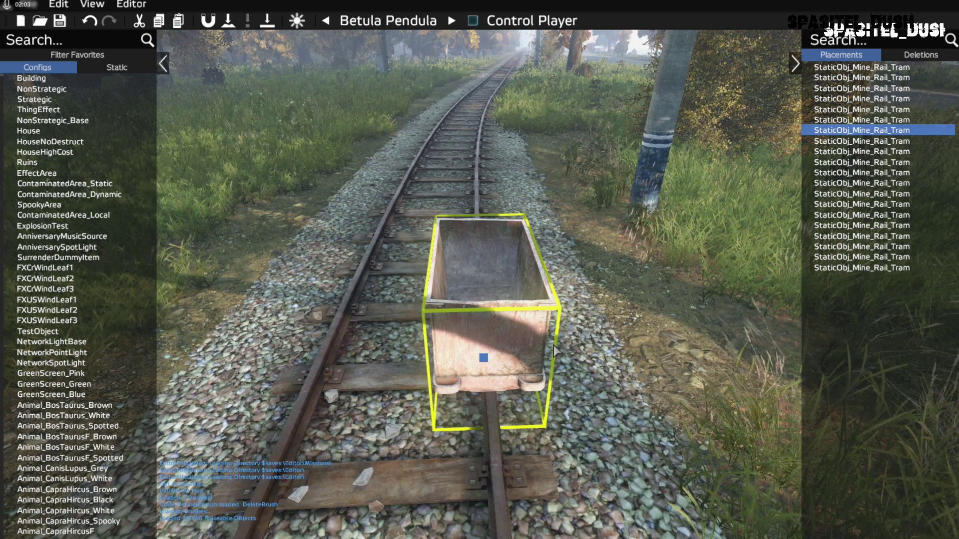
Open the properties of the selected mine rail tram, start editing its X orientation, and save the mission
double_click(858, 132)
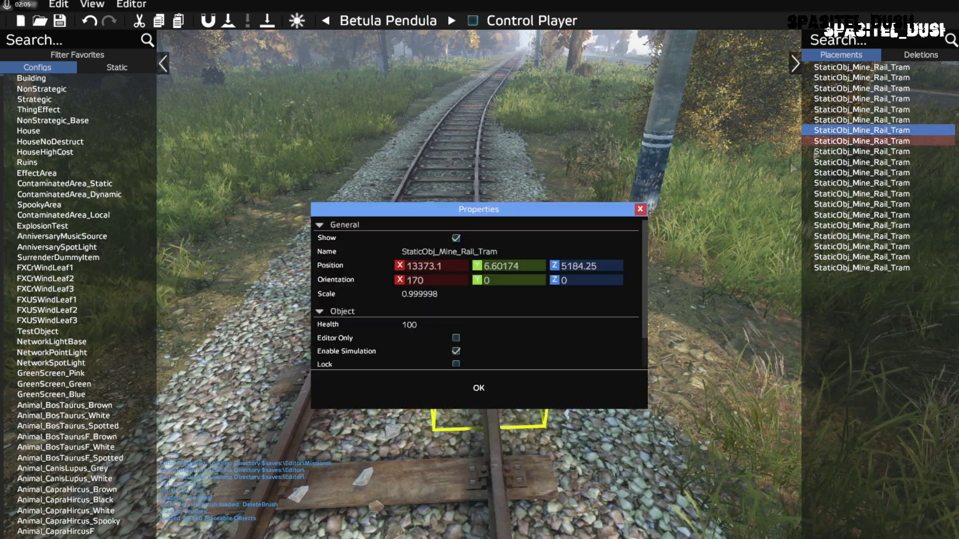
left_click_drag(516, 208, 226, 47)
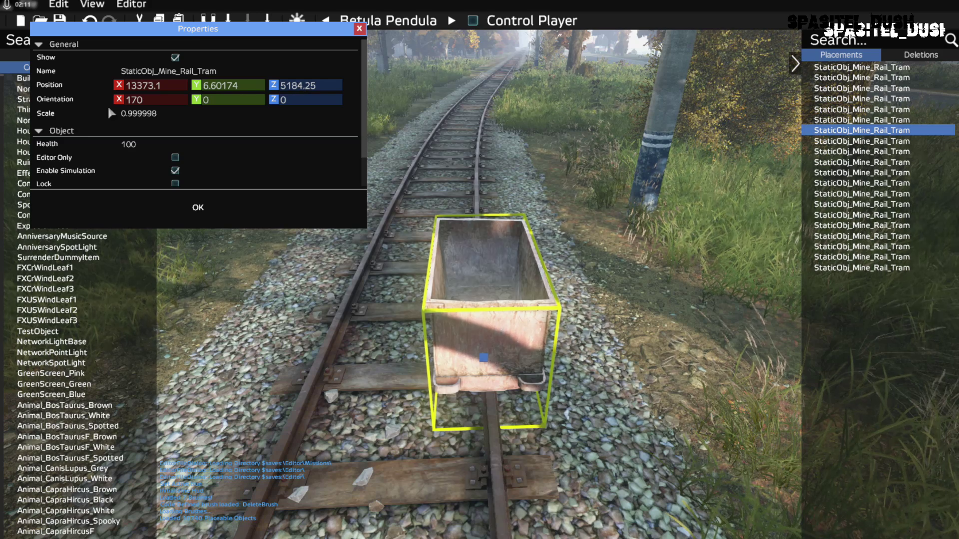
left_click(150, 100)
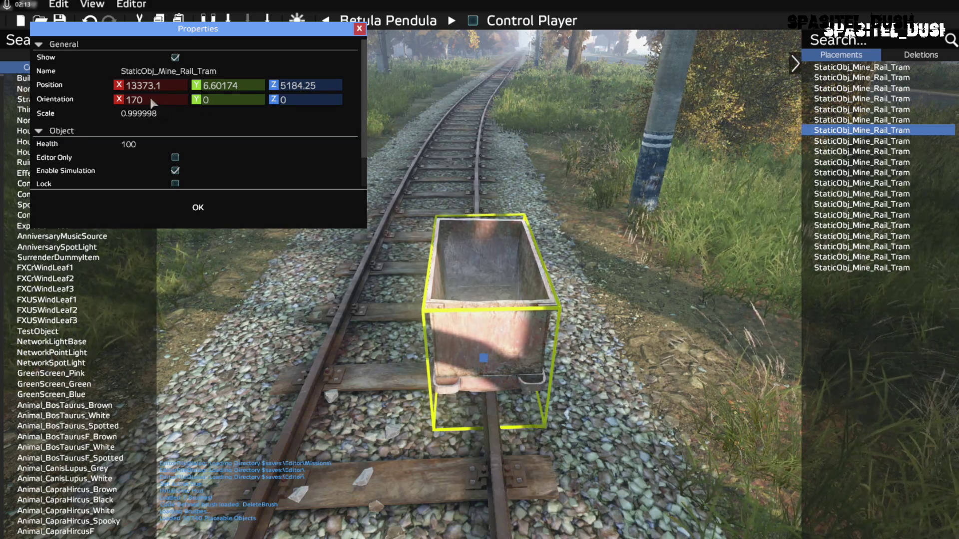
key("ctrl+s")
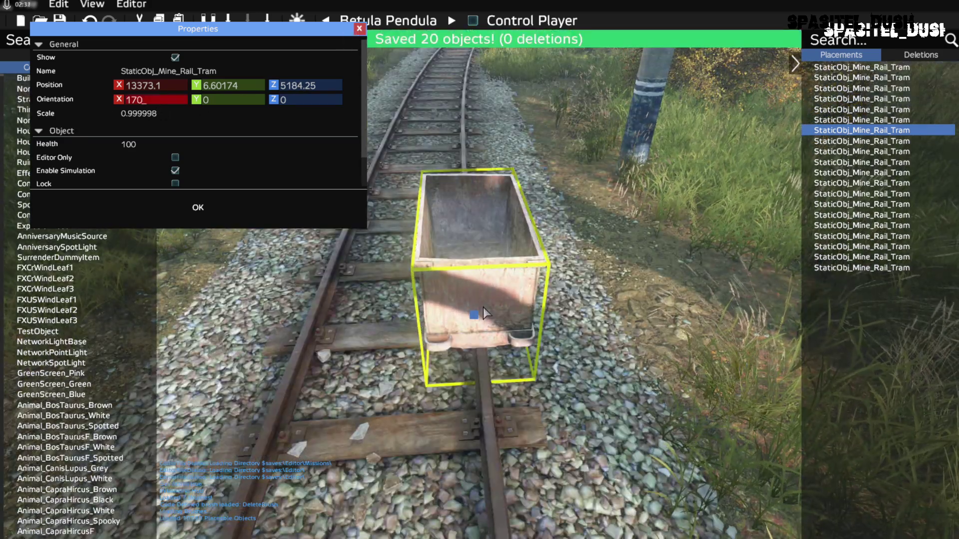
Rotate the mine rail tram on the track by hand to an X orientation of about -179
left_click_drag(475, 320, 512, 345)
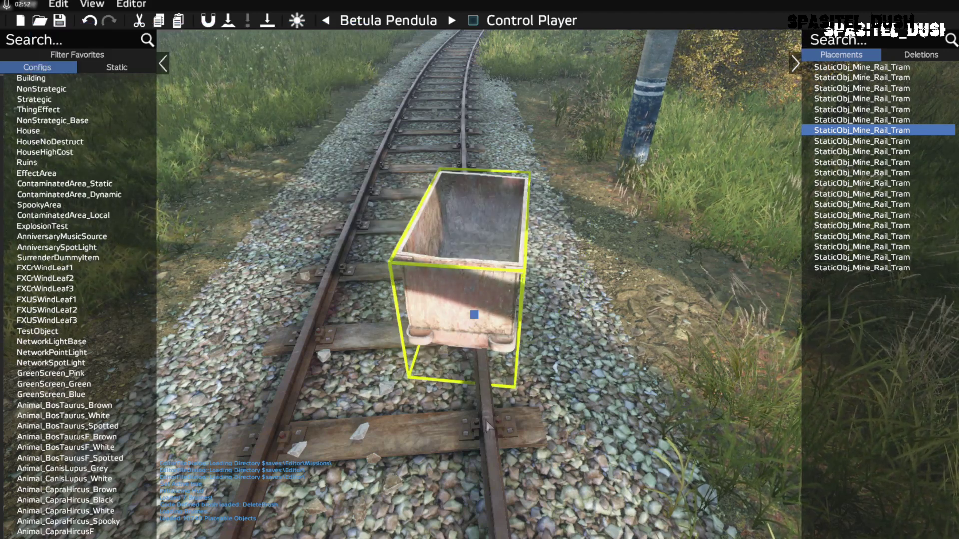
double_click(473, 320)
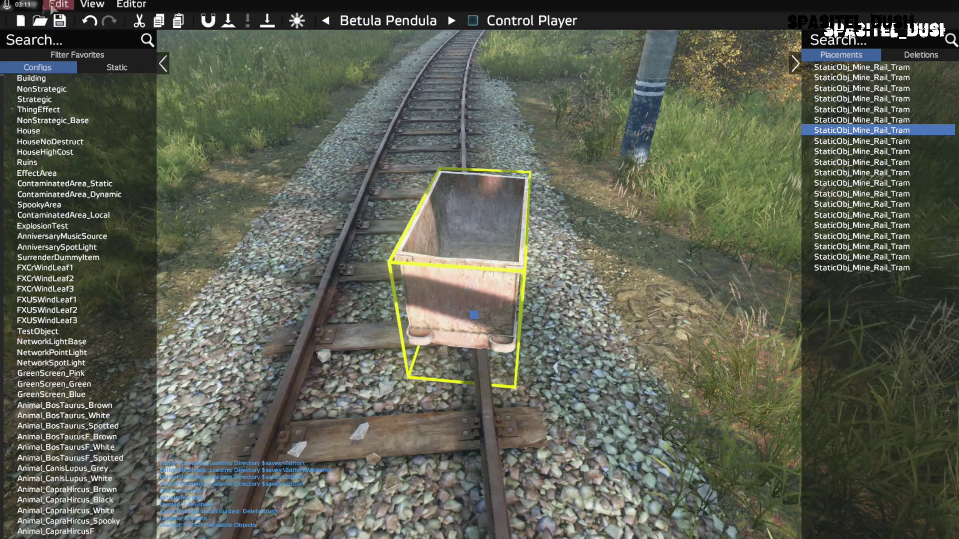
left_click(29, 5)
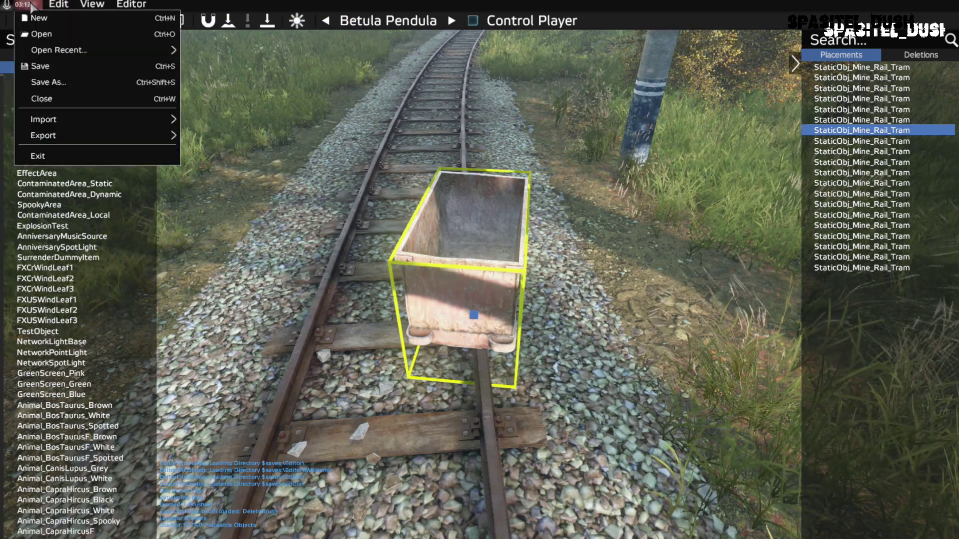
mouse_move(86, 140)
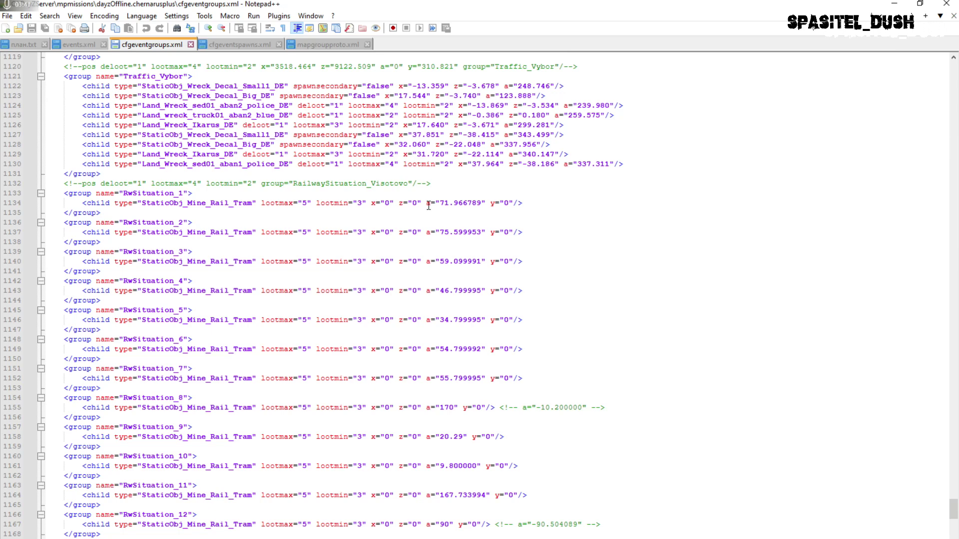
Examine the a angle values of the RwSituation groups in cfgeventgroups.xml, including the commented negative angles for RwSituation_8 and RwSituation_12
left_click(477, 203)
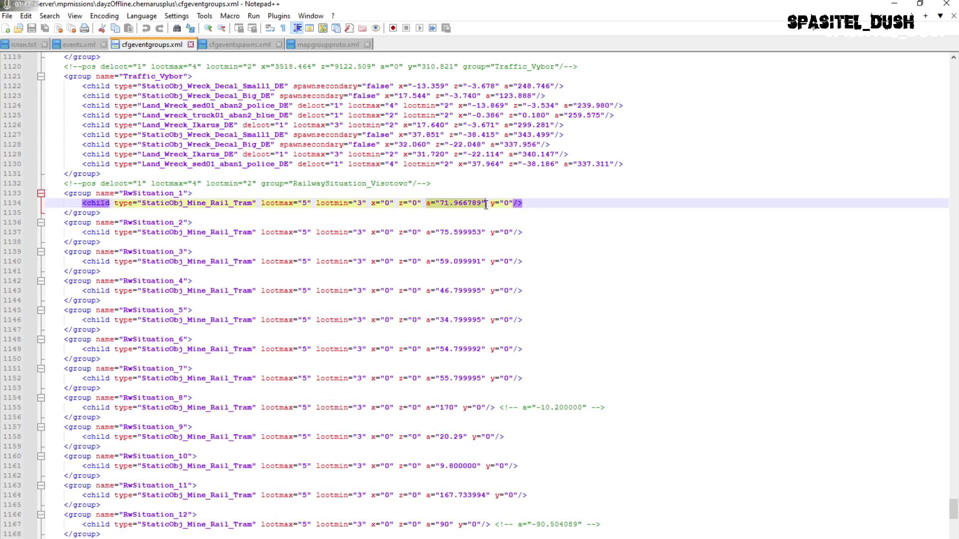
left_click(449, 210)
left_click_drag(436, 203, 482, 203)
scroll(442, 292, "down", 4)
left_click(547, 289)
scroll(548, 290, "down", 1)
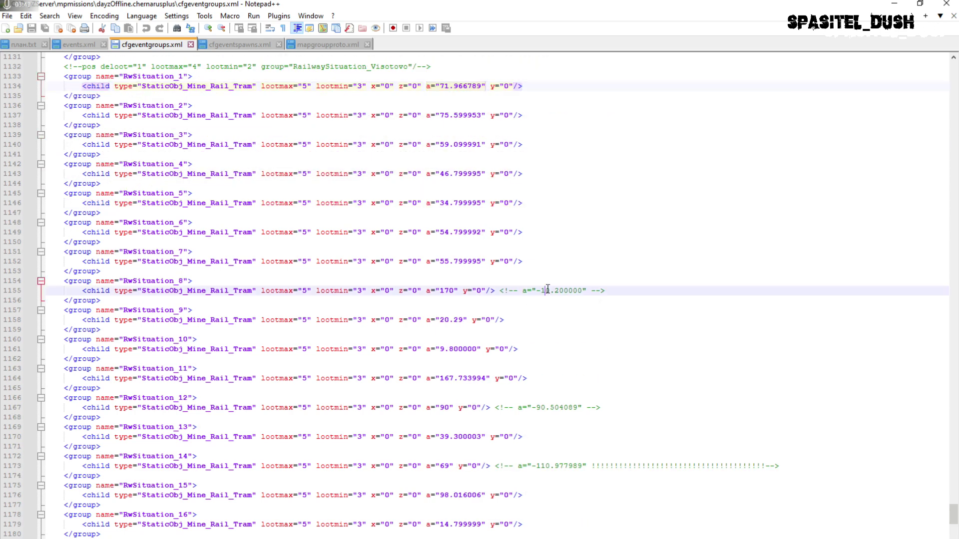
left_click(539, 378)
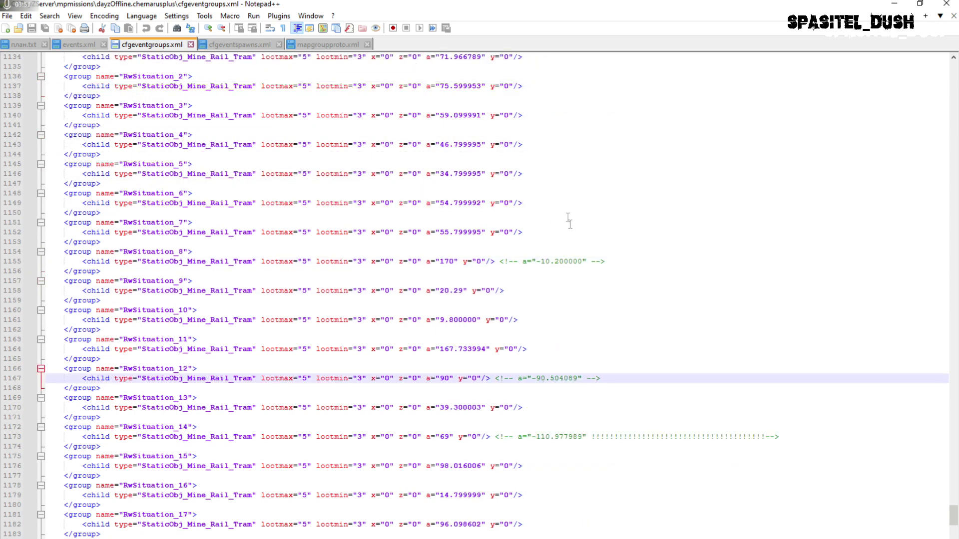
left_click(552, 261)
left_click(441, 261)
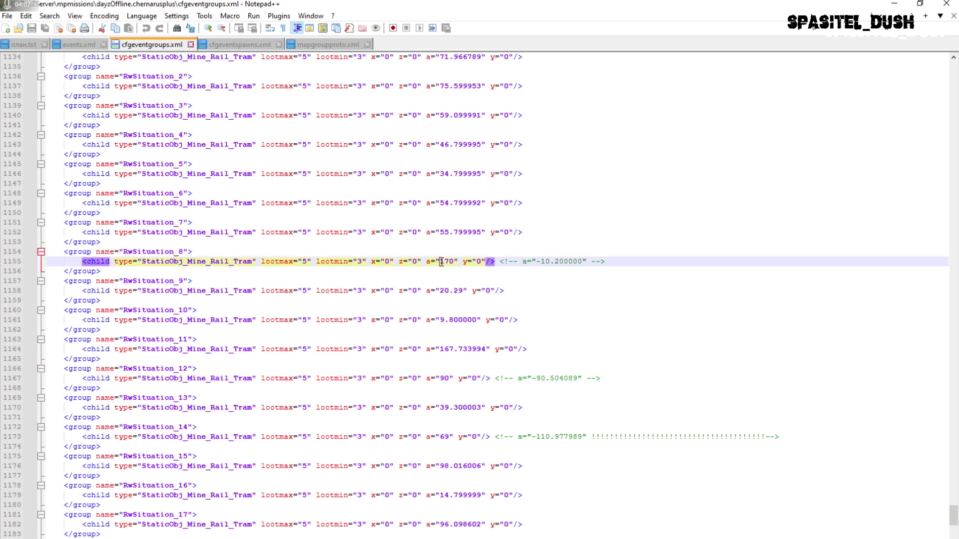
Switch back to DayZ Editor and open the mine rail tram's X orientation for editing
left_click(893, 4)
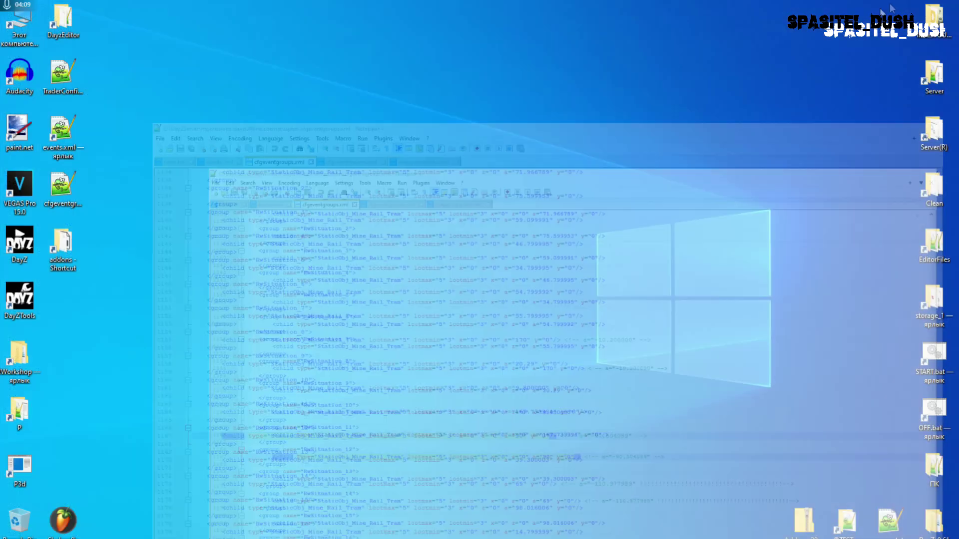
key("alt+Tab")
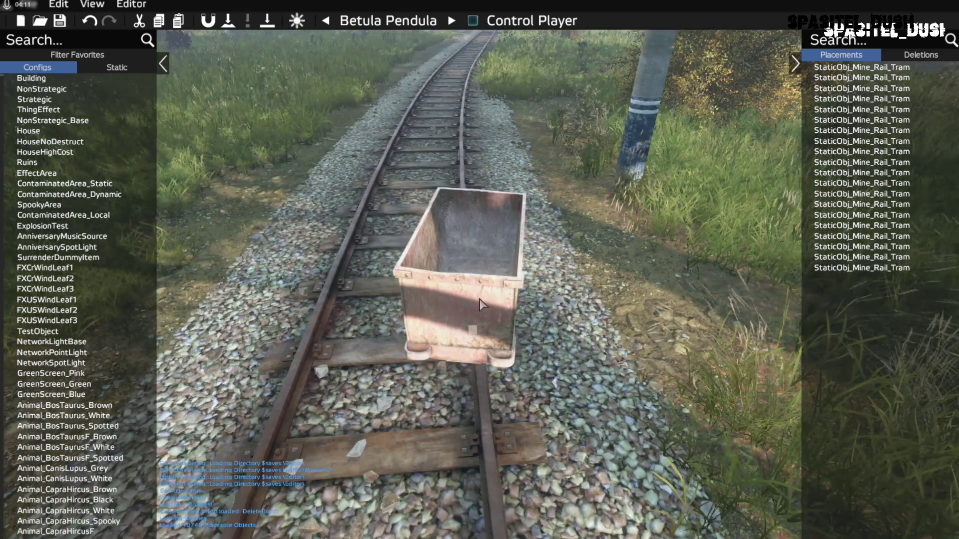
left_click(472, 334)
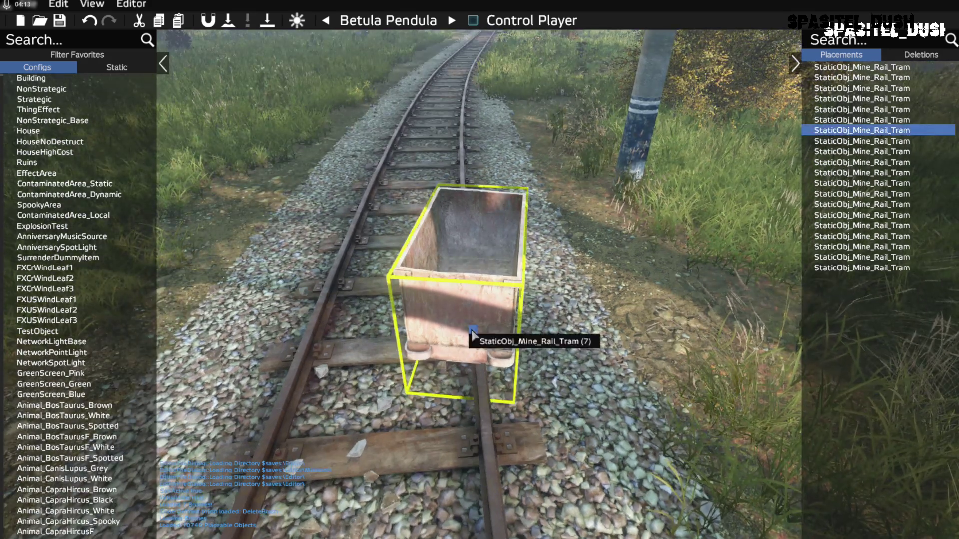
double_click(472, 335)
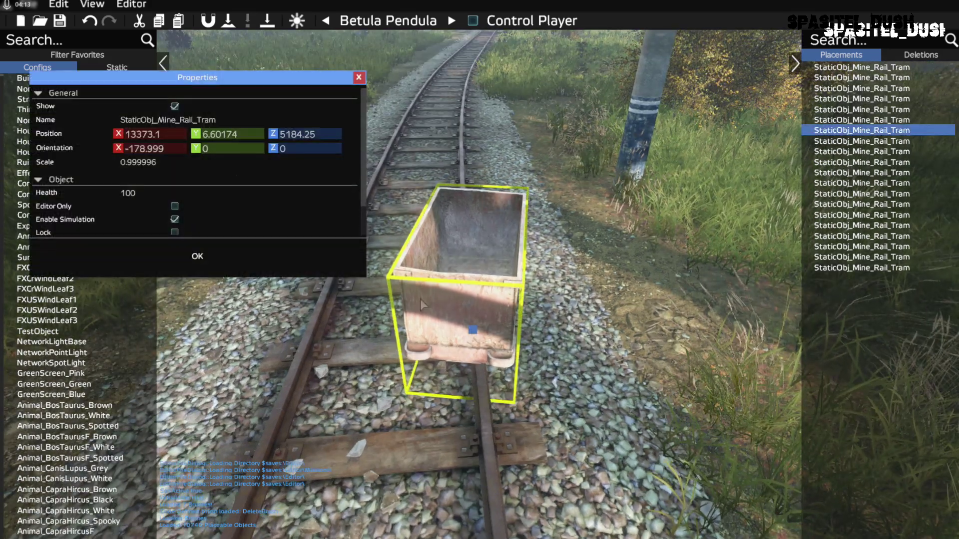
left_click(172, 148)
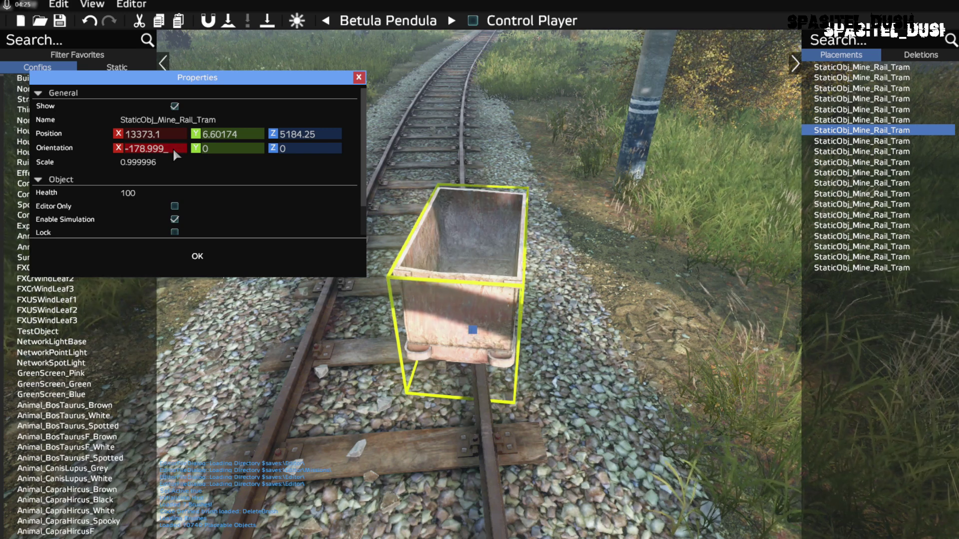
Try X orientations of 100, 102 and 129 on the mine rail tram, and clear the value
key("BackSpace")
key("BackSpace")
key("BackSpace")
key("BackSpace")
key("BackSpace")
key("BackSpace")
key("BackSpace")
key("BackSpace")
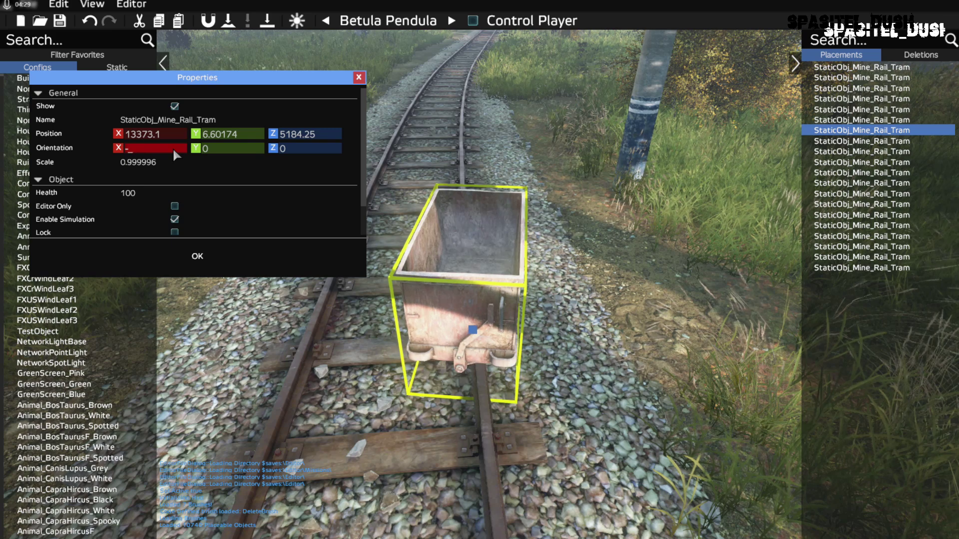
type("1")
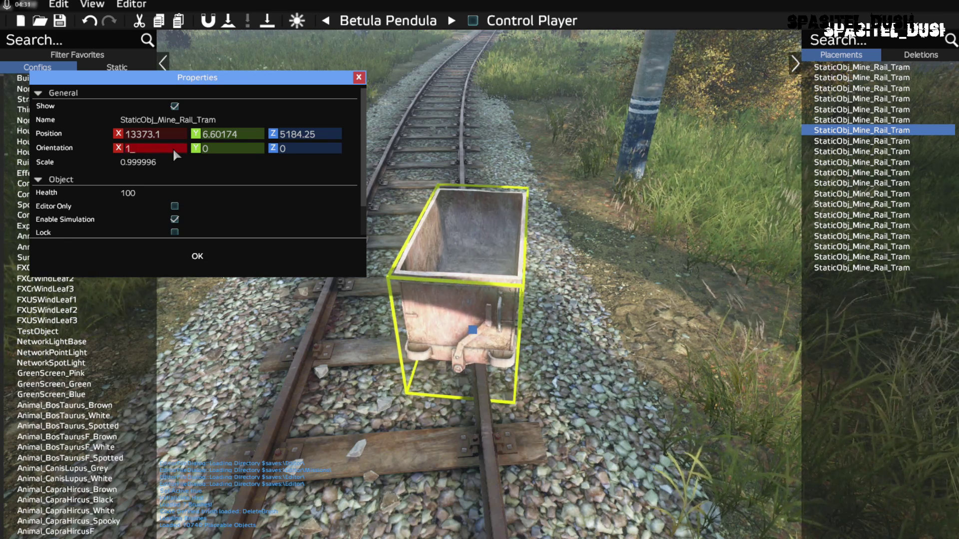
type("00")
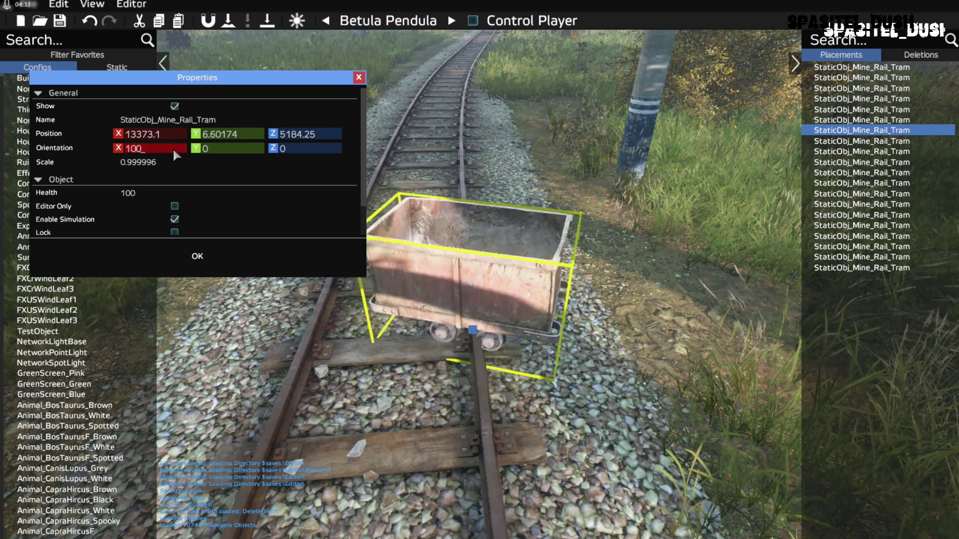
key("BackSpace")
key("BackSpace")
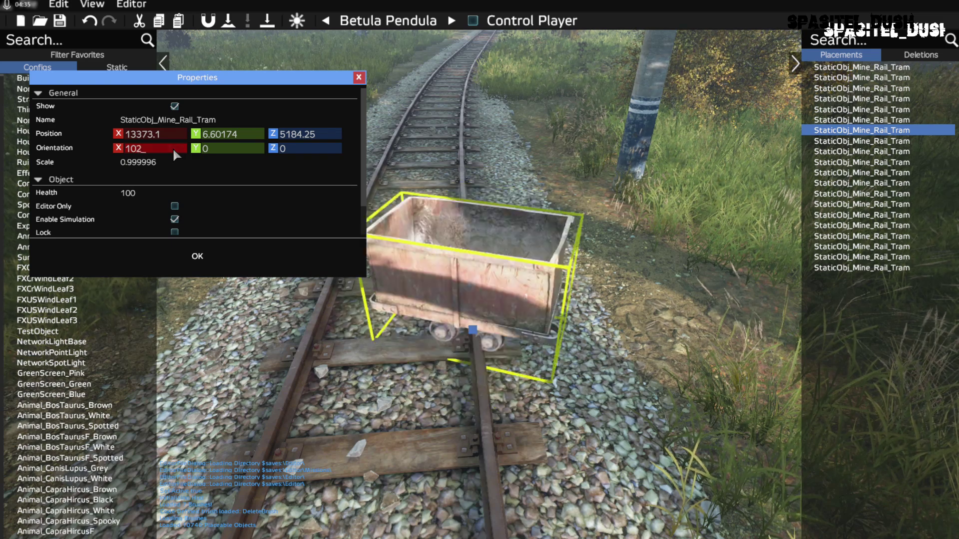
type("29")
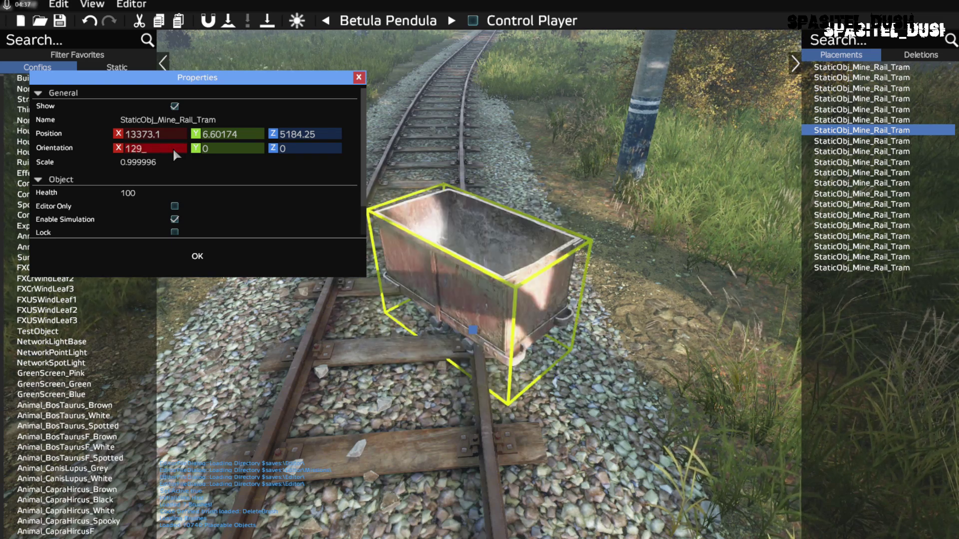
key("BackSpace")
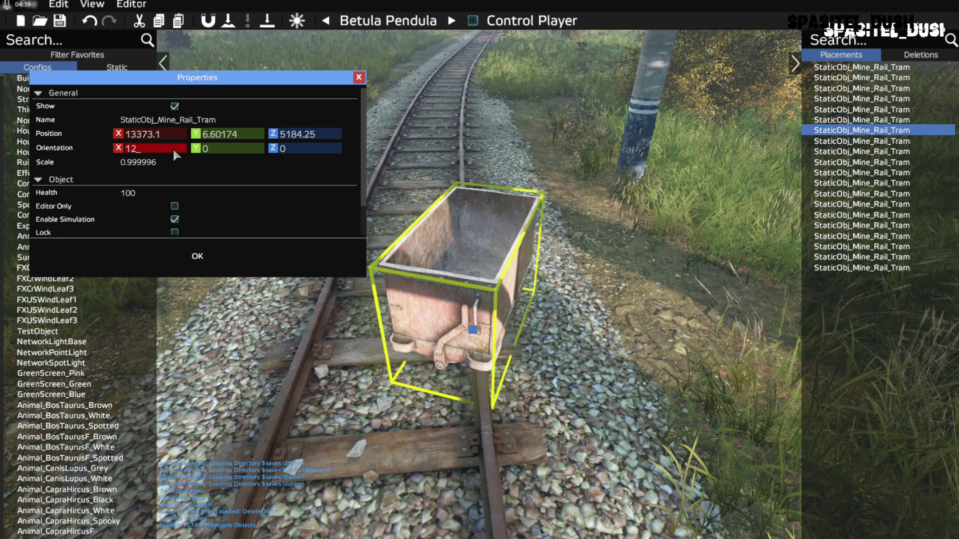
key("BackSpace")
key("BackSpace")
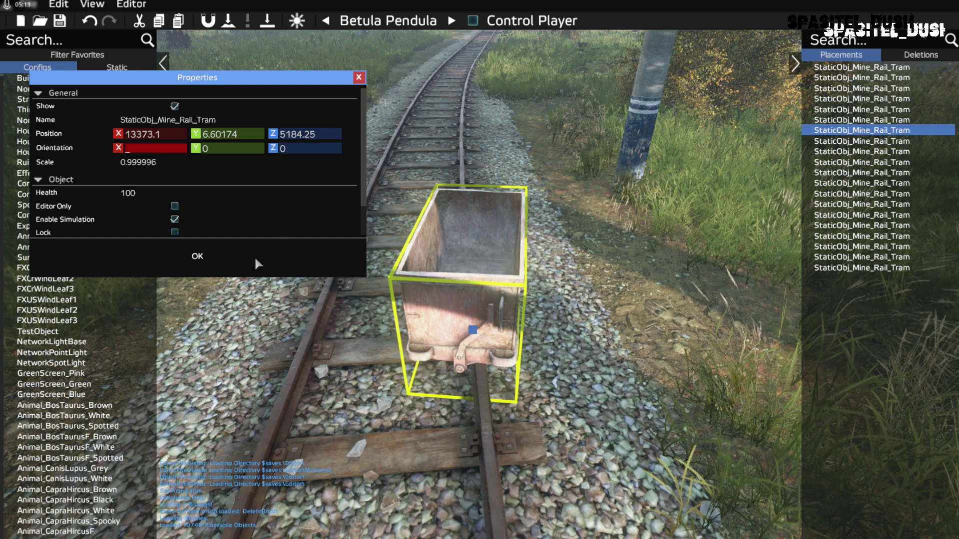
Set the mine rail tram's X orientation to 170 and save the mission
type("1")
type("70")
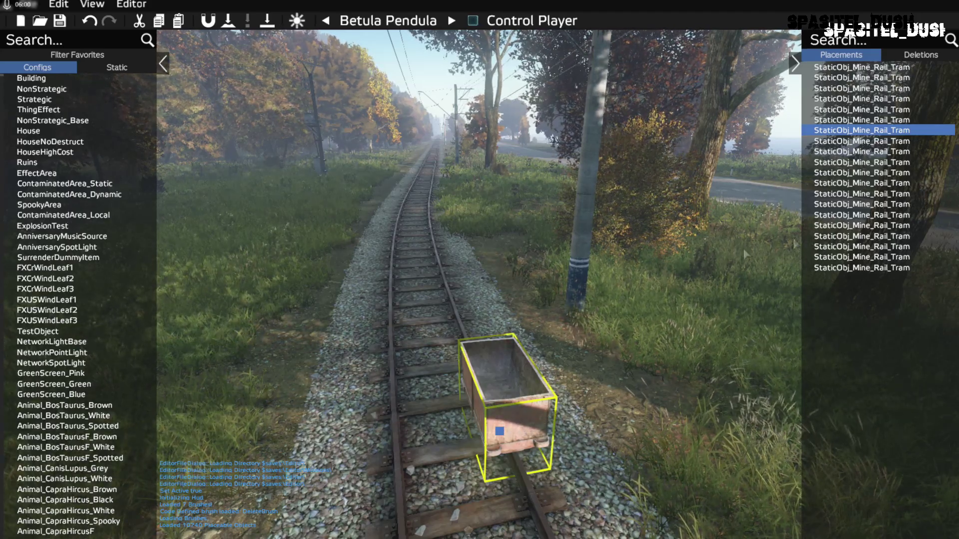
left_click(554, 374)
right_click_drag(565, 374, 529, 349)
key("ctrl+s")
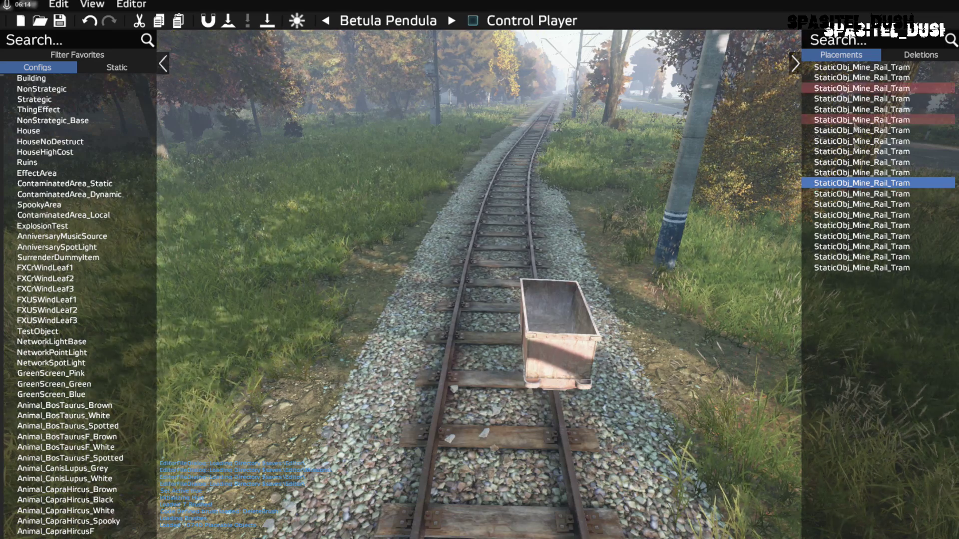
Export the placed trams in MapGroupPos XML format to the Missions folder under the file name 1
left_click(29, 5)
mouse_move(96, 135)
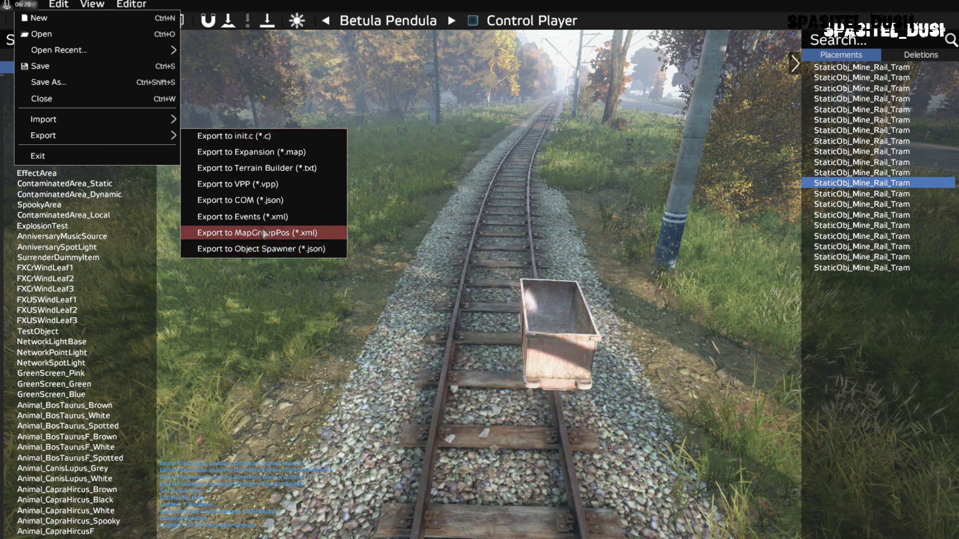
left_click(265, 234)
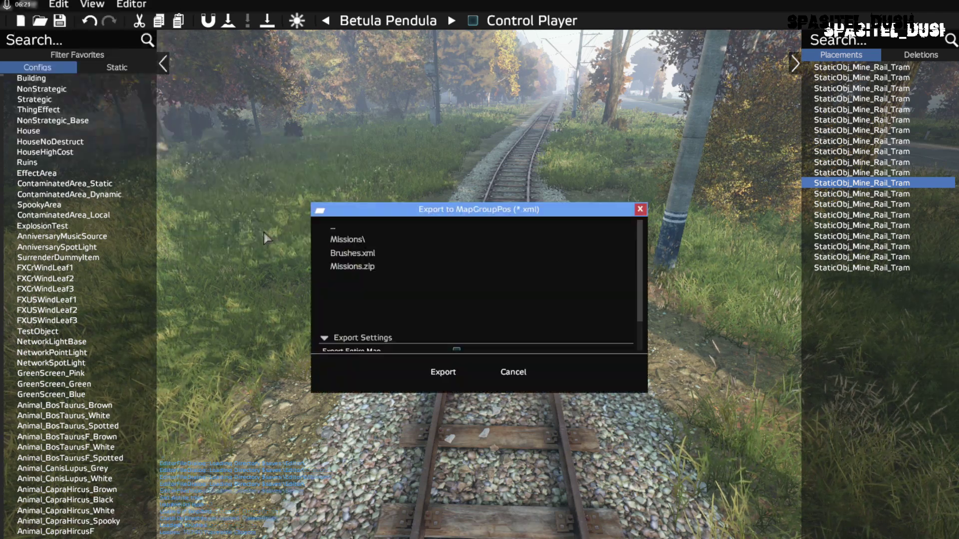
double_click(374, 241)
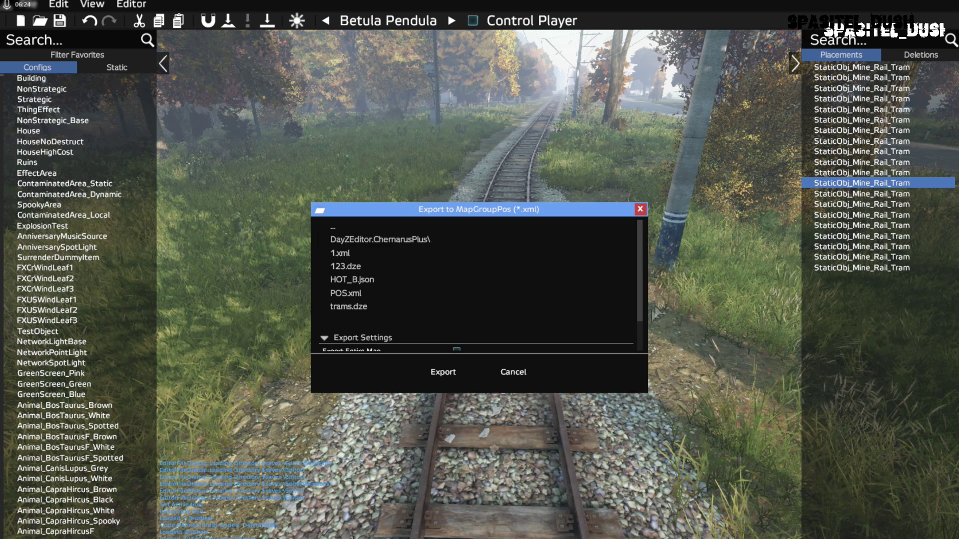
left_click_drag(642, 276, 637, 326)
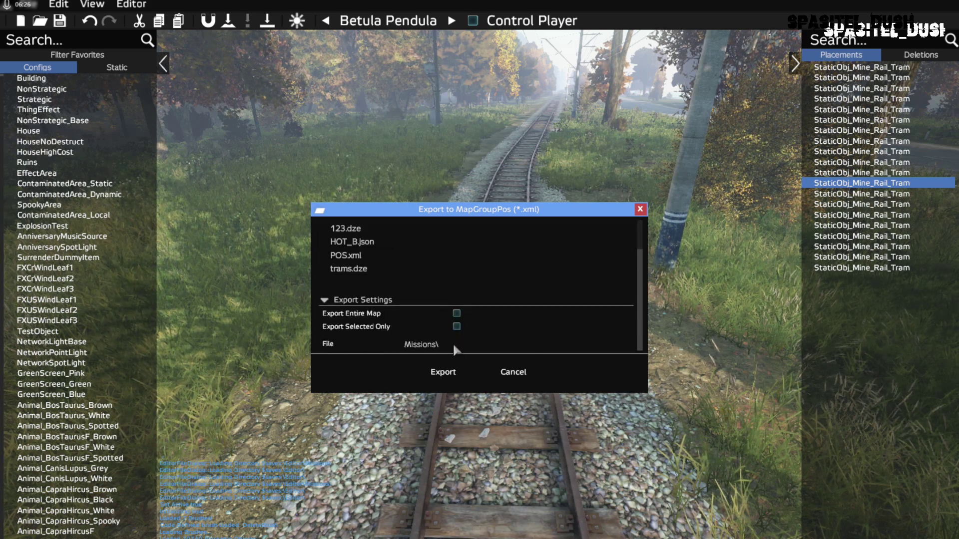
scroll(643, 295, "up", 5)
scroll(644, 305, "down", 5)
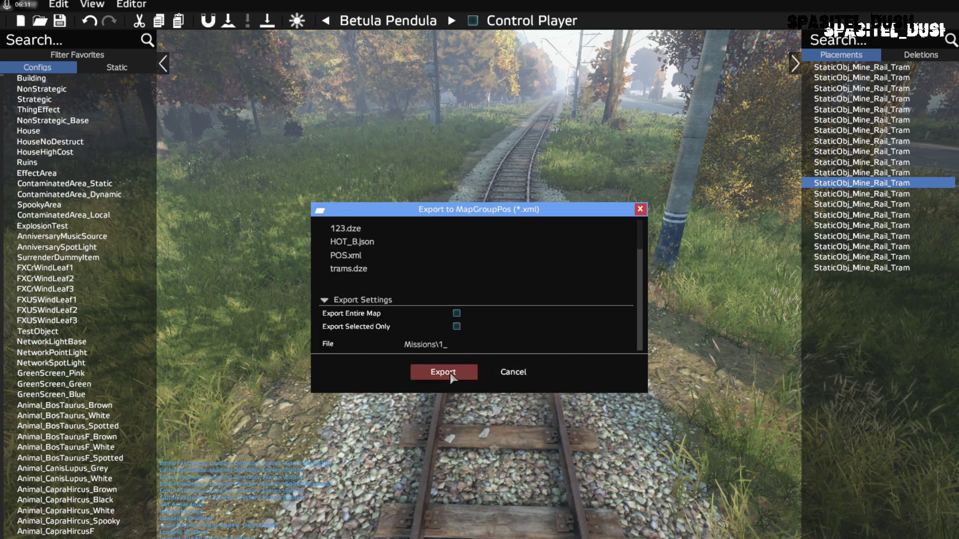
left_click(450, 372)
left_click(450, 373)
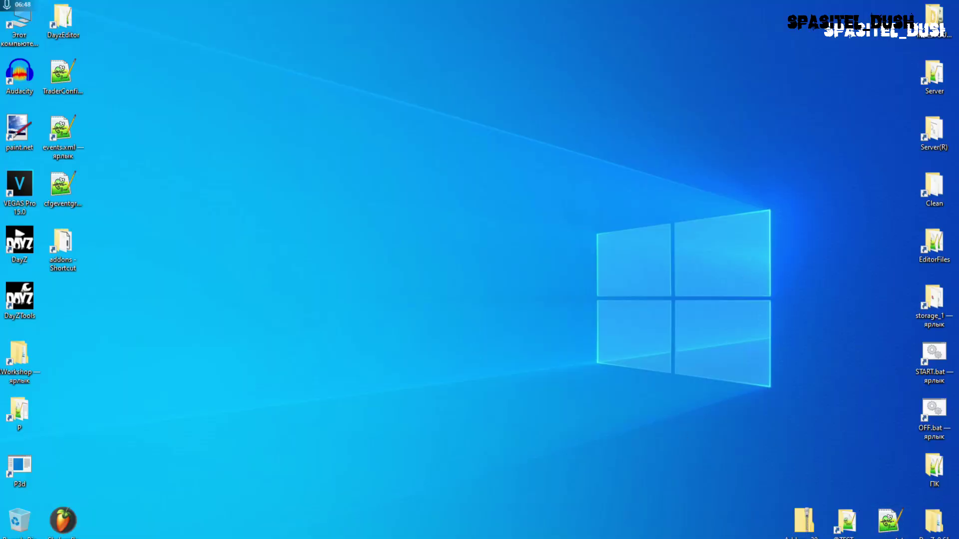
Open the server's dayzOffline.chernarusplus mission folder in mpmissions, and show events.xml in Notepad++
double_click(934, 75)
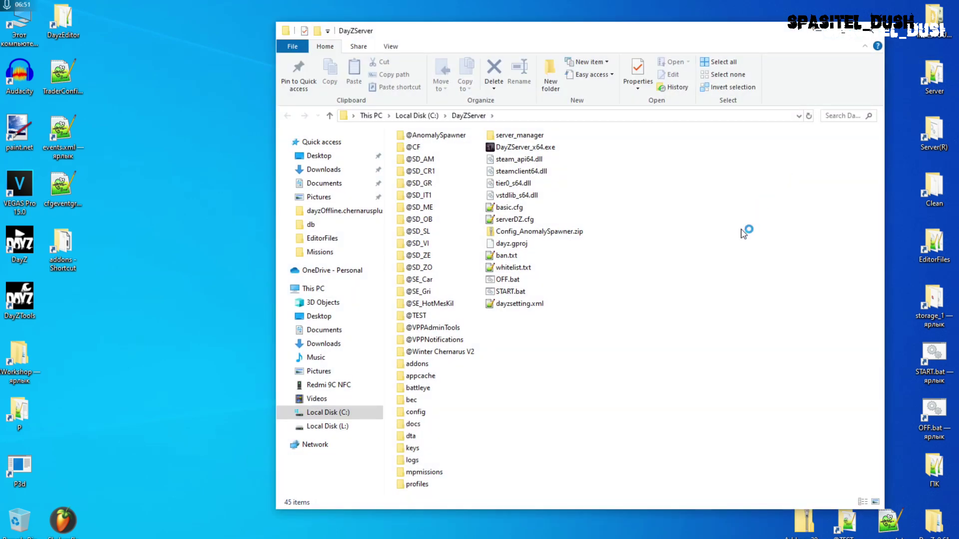
double_click(435, 473)
double_click(492, 155)
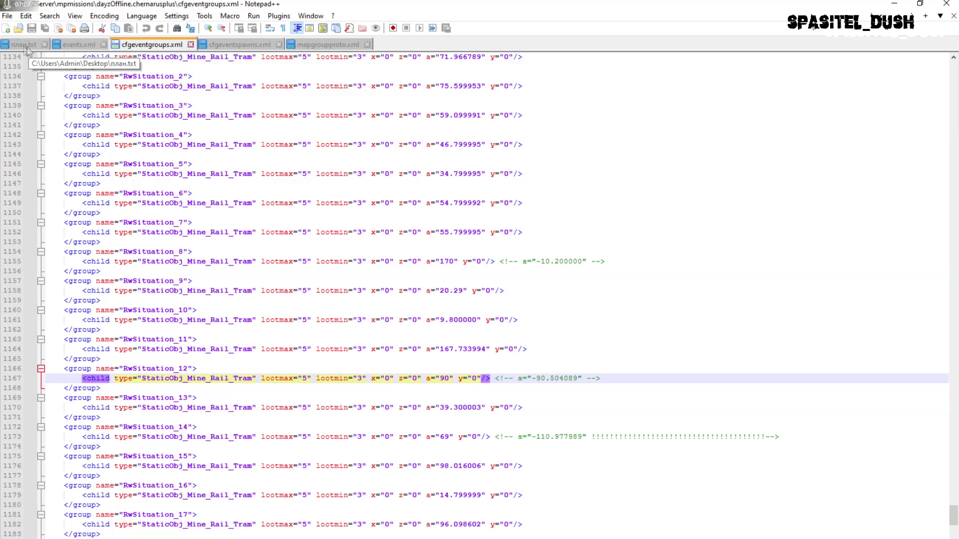
left_click(80, 45)
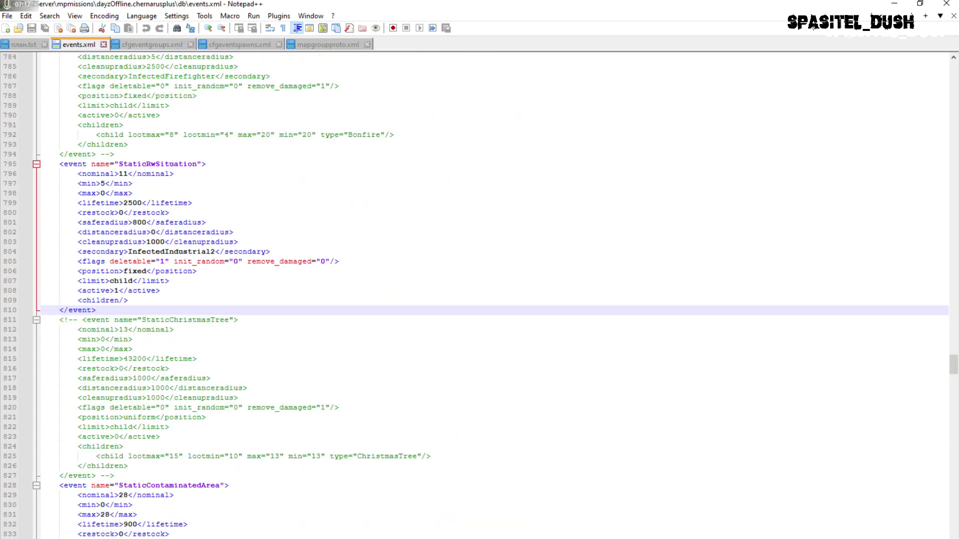
Open the db folder inside the dayzOffline.chernarusplus mission folder and locate events.xml
mouse_move(742, 538)
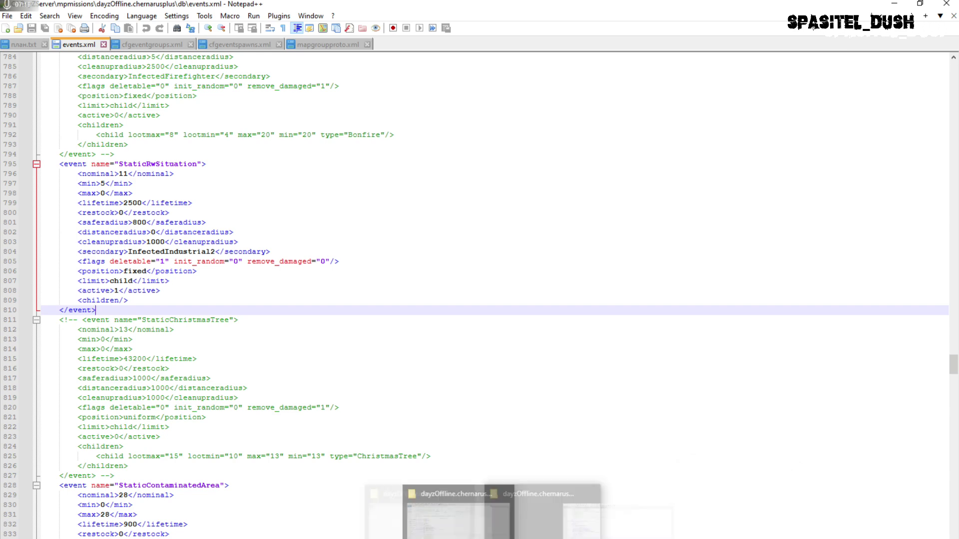
left_click(465, 504)
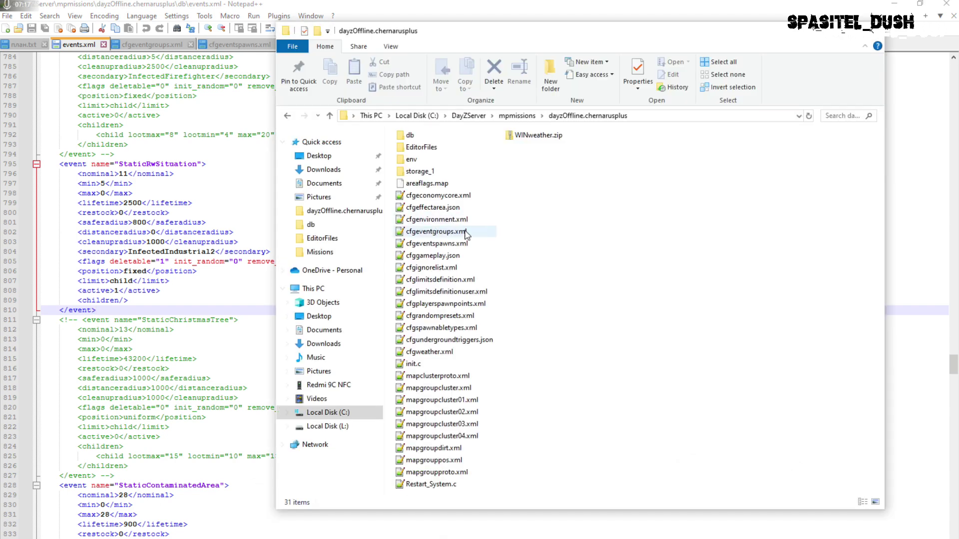
double_click(434, 141)
left_click(435, 162)
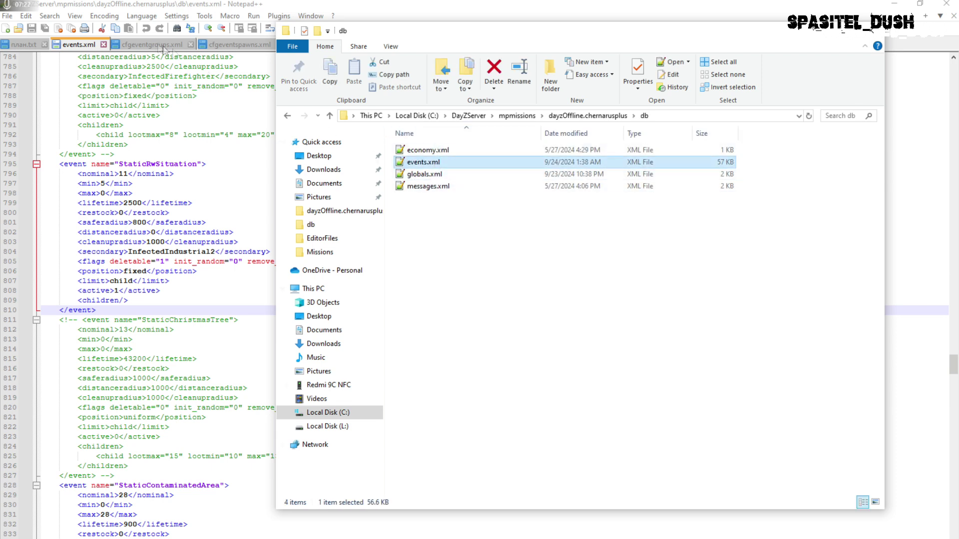
Show the RwSituation groups in cfgeventgroups.xml in Notepad++, and locate that file in the dayzOffline.chernarusplus folder
left_click(150, 47)
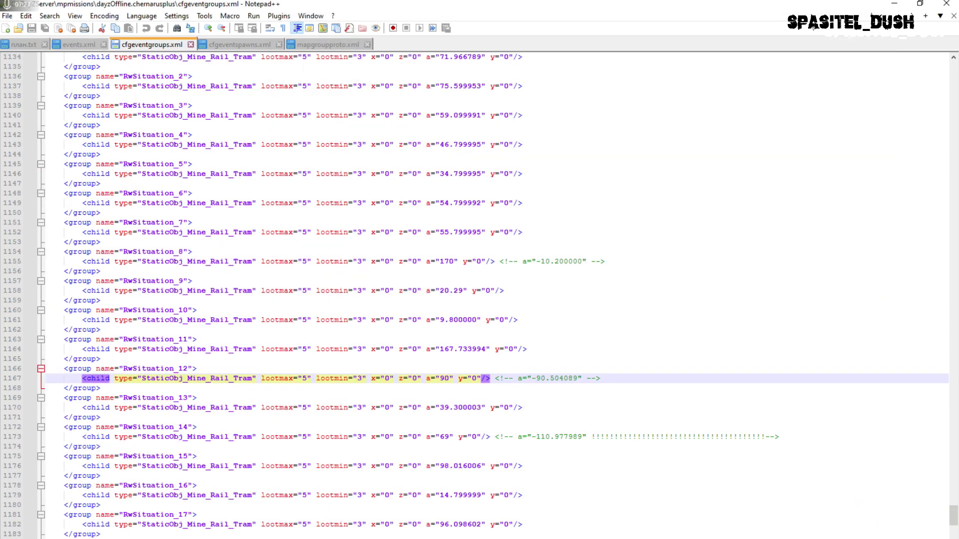
key("alt+Tab")
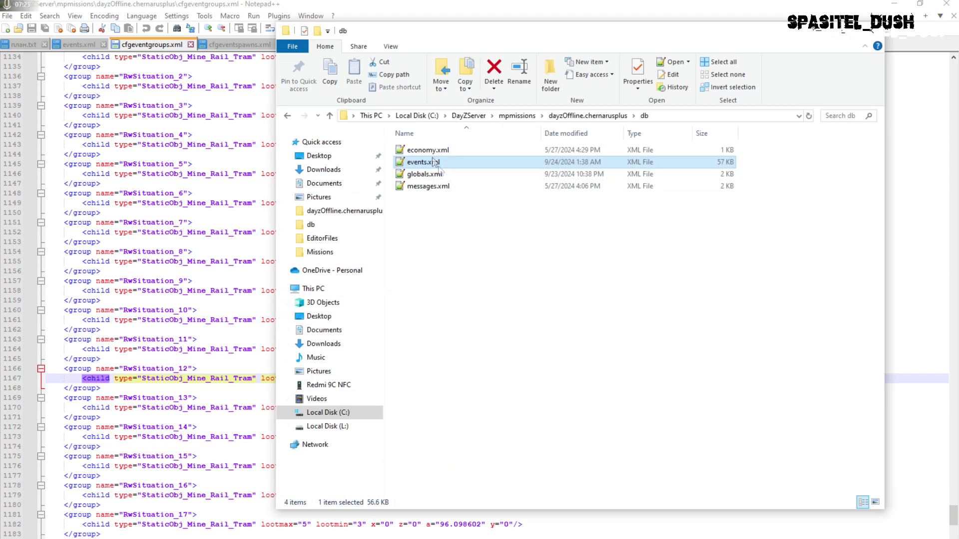
left_click(289, 119)
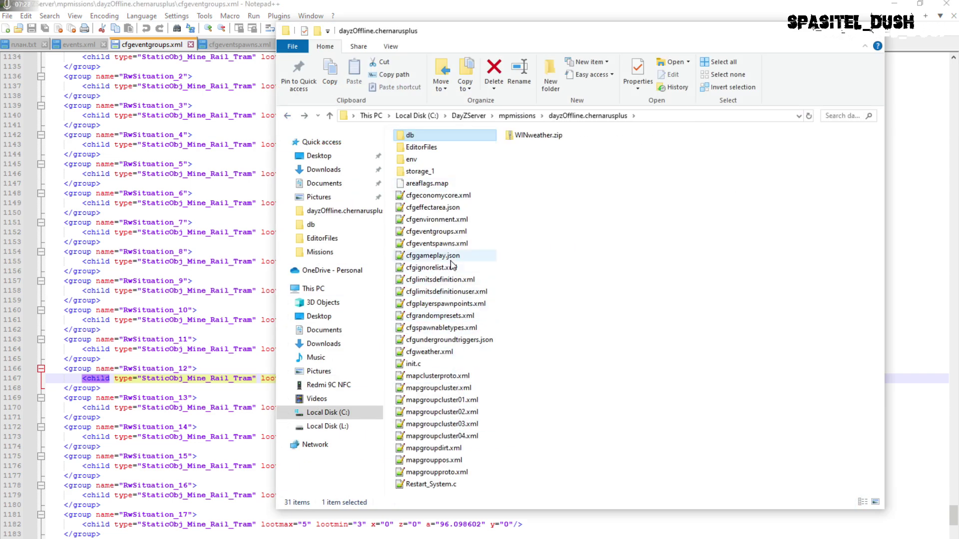
left_click(436, 232)
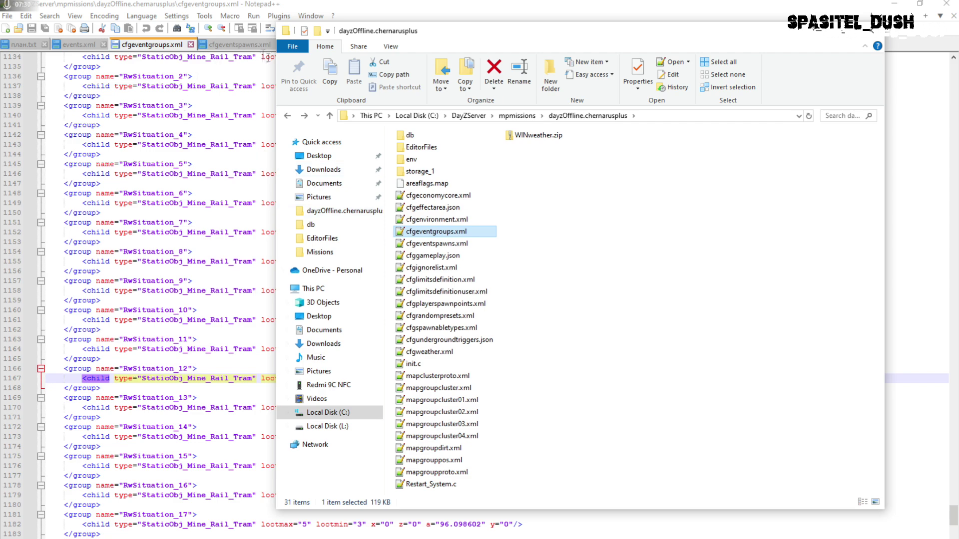
Show cfgeventspawns.xml and mapgroupproto.xml in Notepad++, locating each file in the mission folder
left_click(244, 46)
key("alt+Tab")
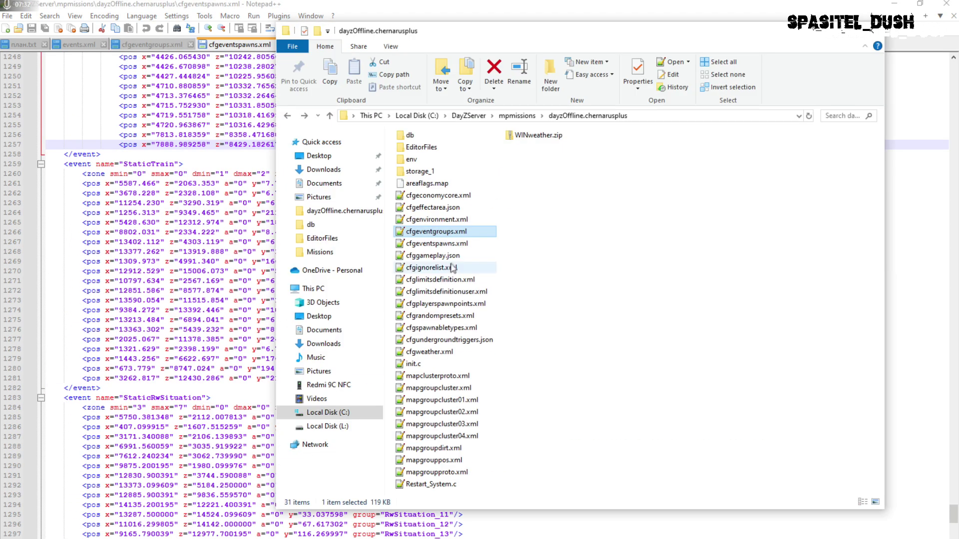
left_click(463, 244)
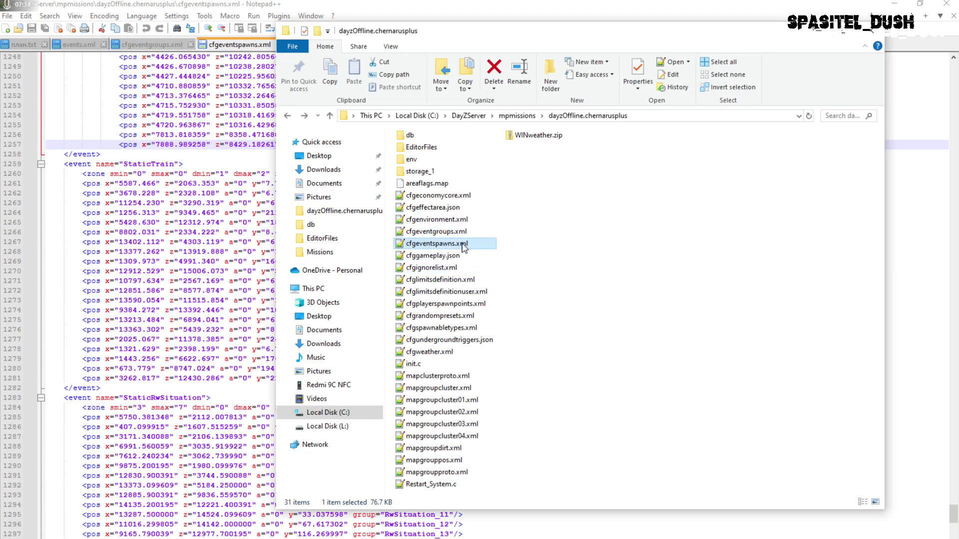
left_click(200, 10)
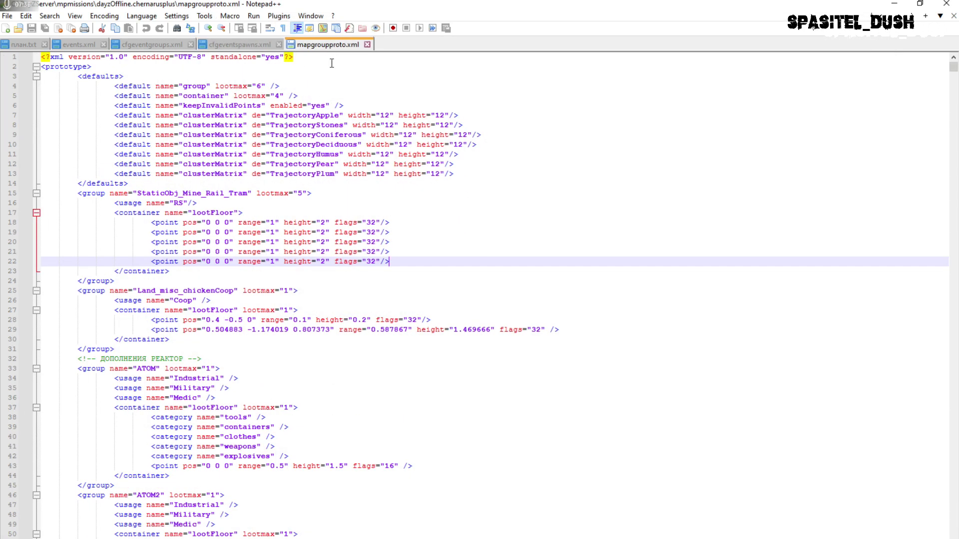
key("alt+Tab")
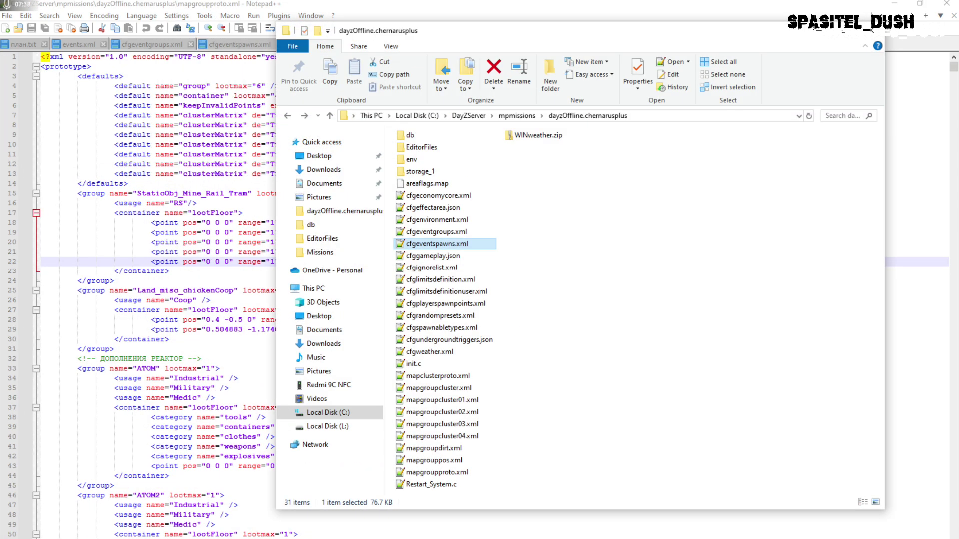
left_click(437, 472)
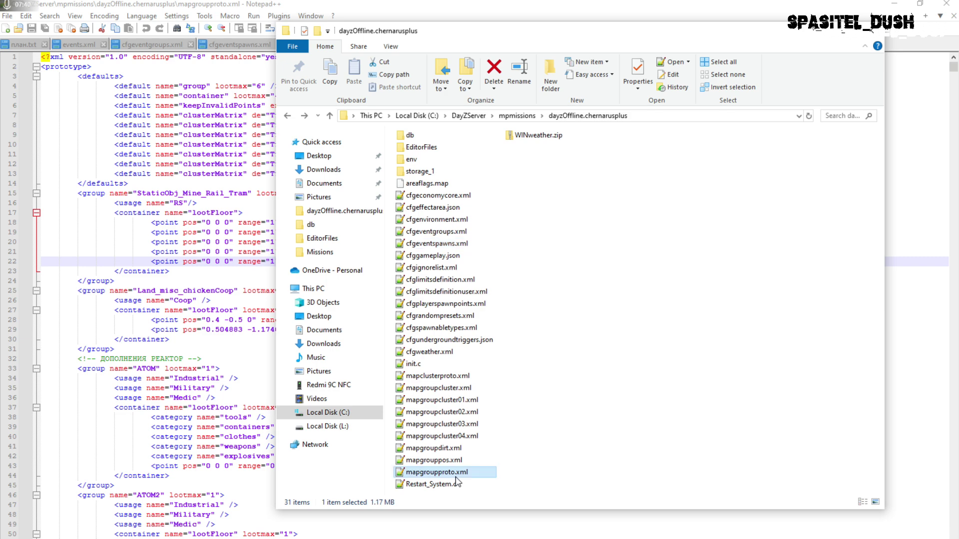
Open the exported 1.xml from the DayZ Editor Missions folder in Notepad++
left_click(897, 6)
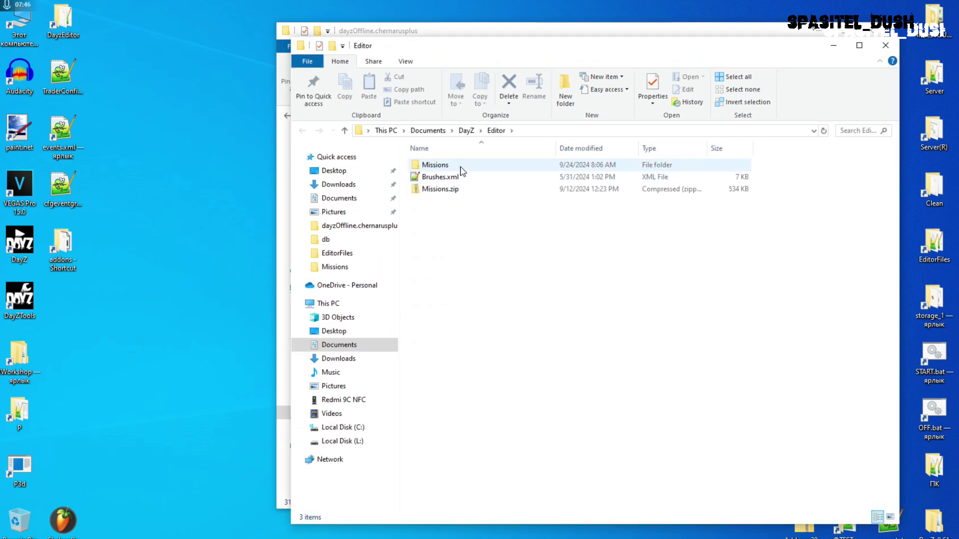
double_click(460, 168)
double_click(451, 178)
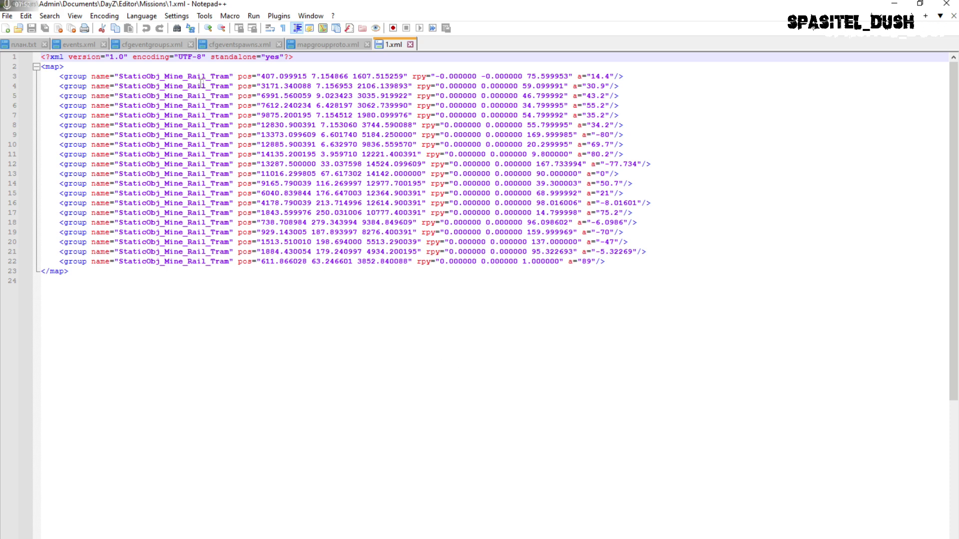
Examine the exported tram lines in 1.xml, especially the third rpy value of the first tram
left_click_drag(61, 77, 653, 263)
left_click(610, 262)
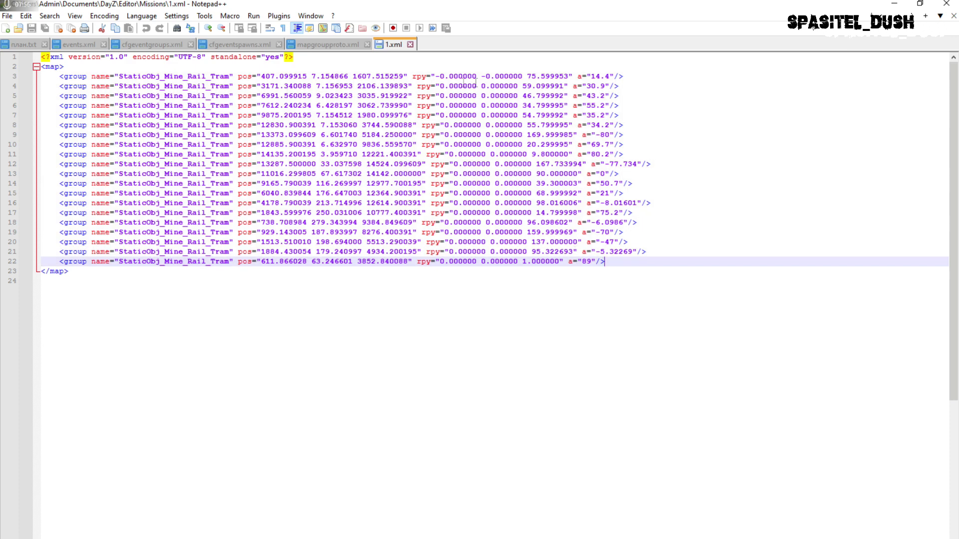
left_click(577, 251)
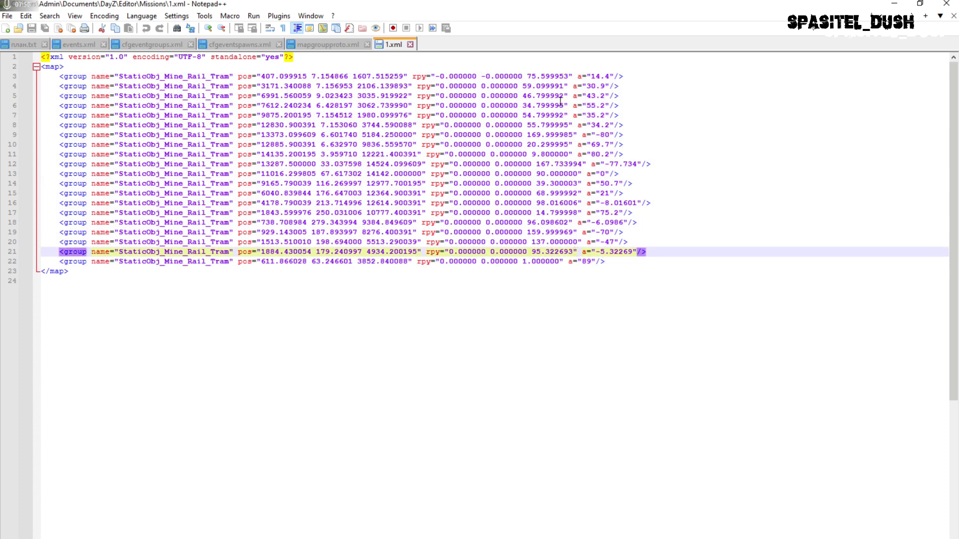
left_click_drag(528, 77, 568, 77)
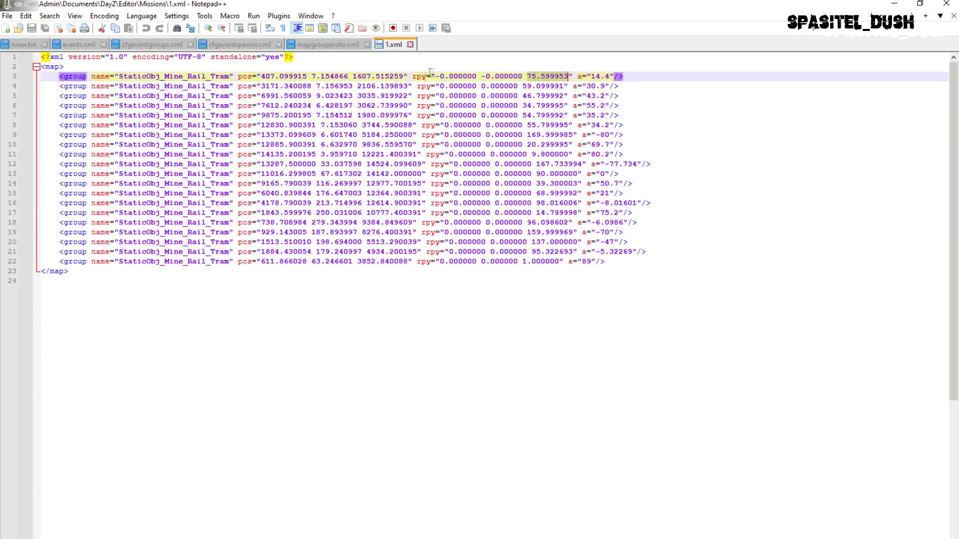
left_click(413, 78)
left_click_drag(413, 78, 569, 77)
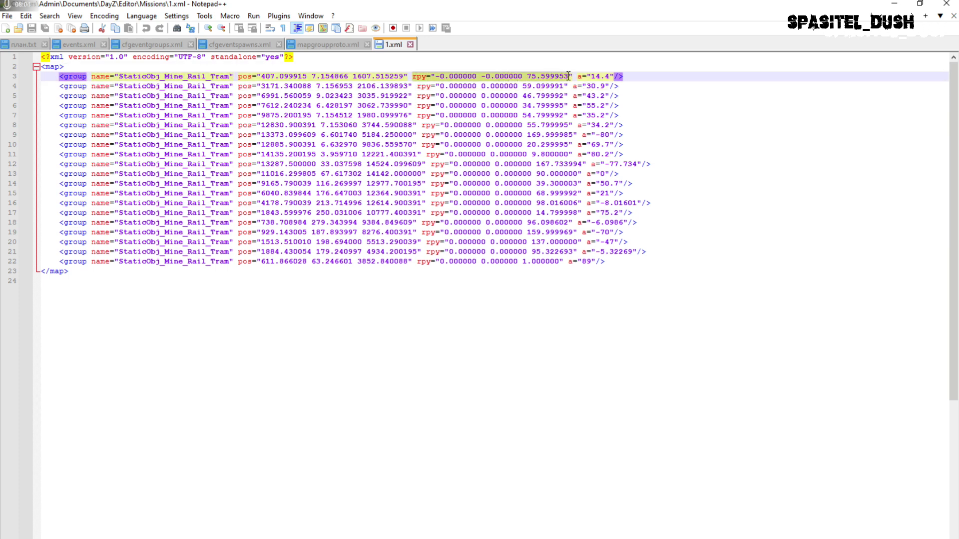
left_click(553, 77)
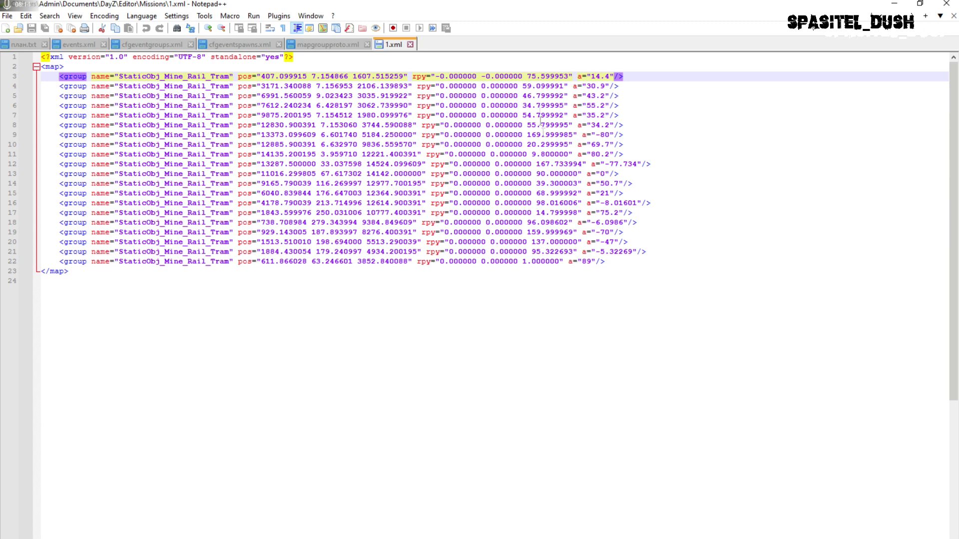
Try a minus sign before the third rpy value of the line 21 tram, remove it, and save 1.xml
left_click(532, 253)
type("-")
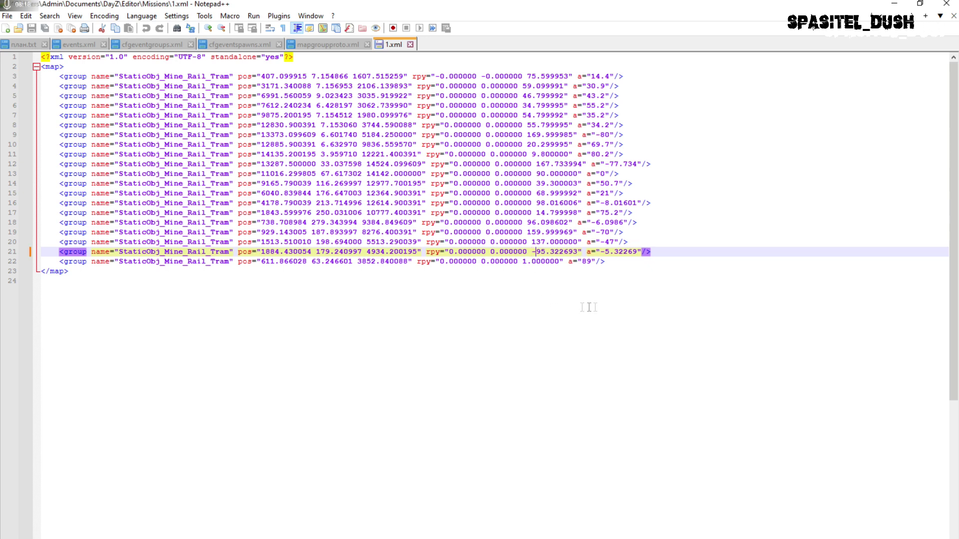
left_click_drag(532, 251, 579, 250)
left_click(551, 262)
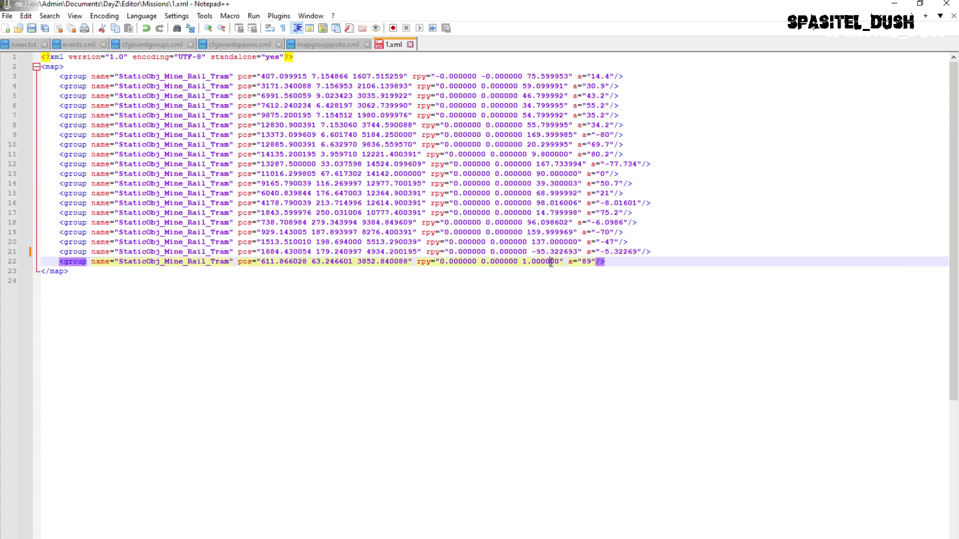
left_click(533, 253)
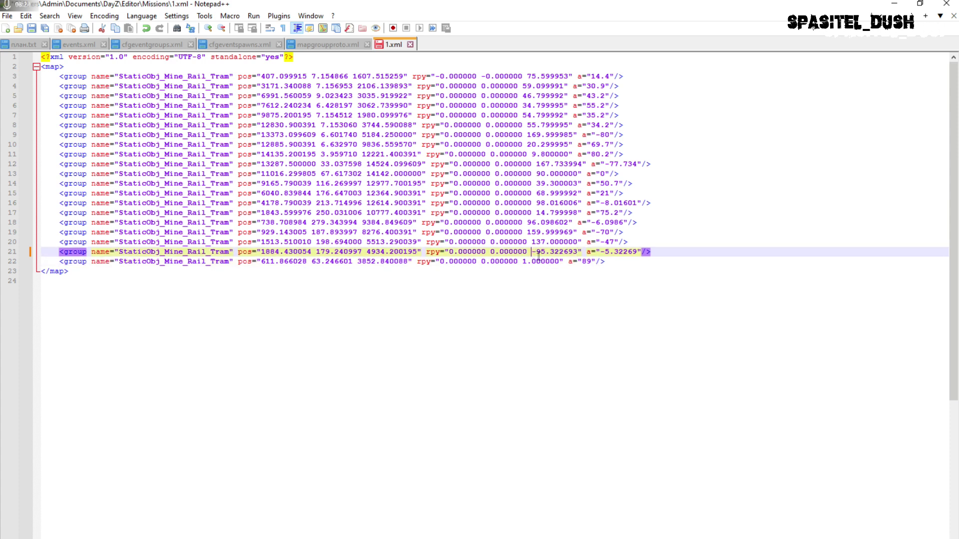
key("BackSpace")
key("ctrl+s")
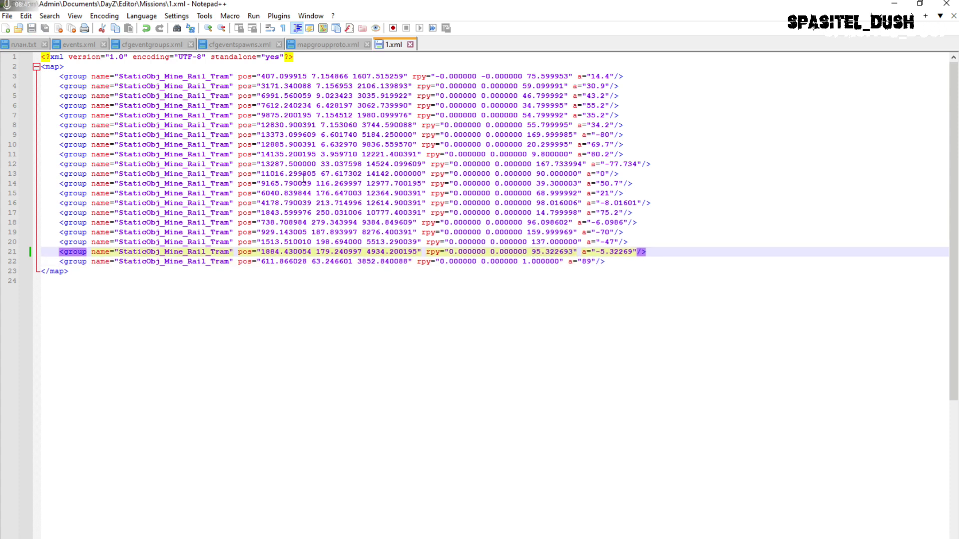